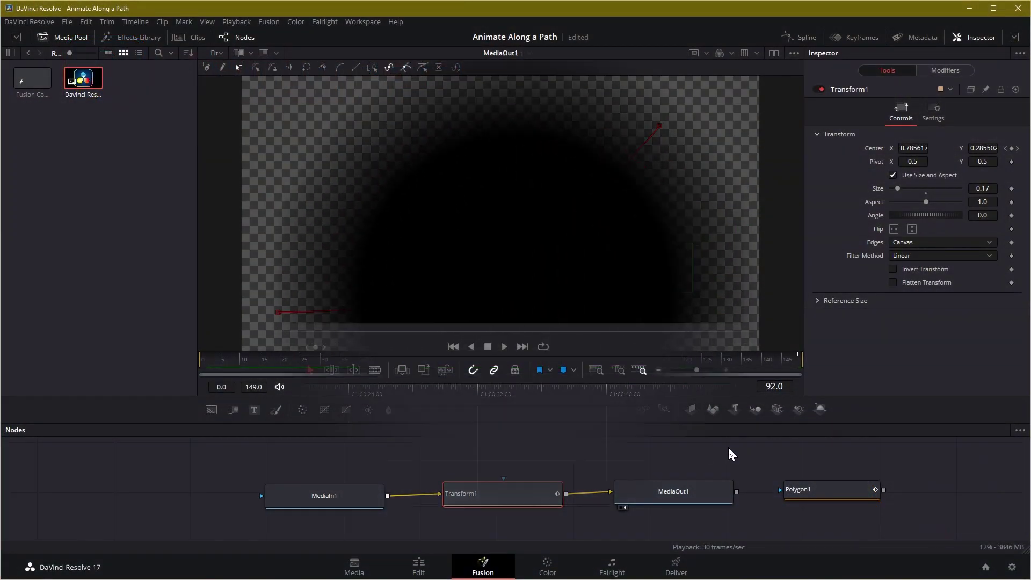
Create a new Fusion Composition clip in the Media Pool and open it in Fusion.
right_click(88, 118)
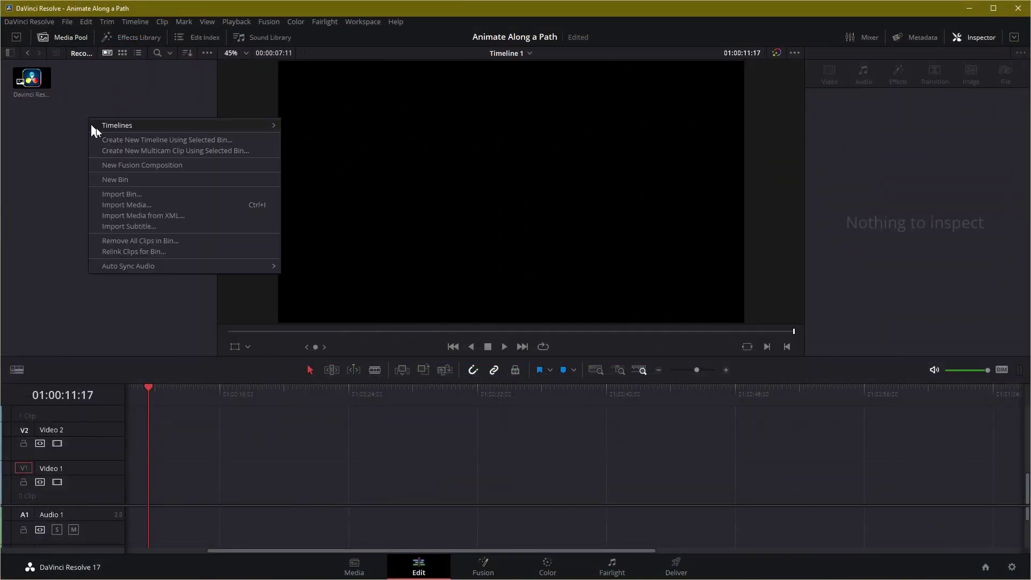
click(128, 166)
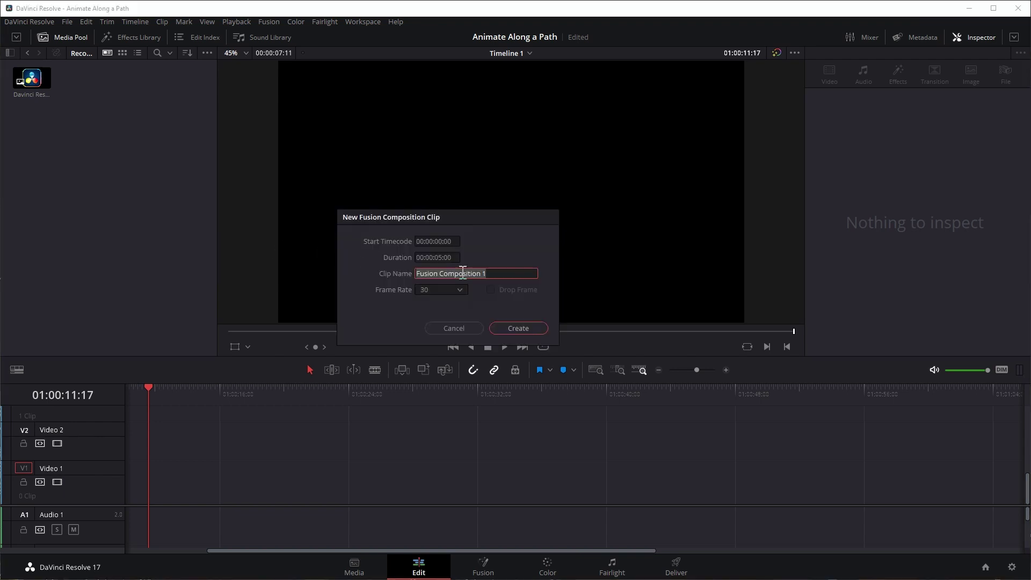
click(514, 329)
click(89, 85)
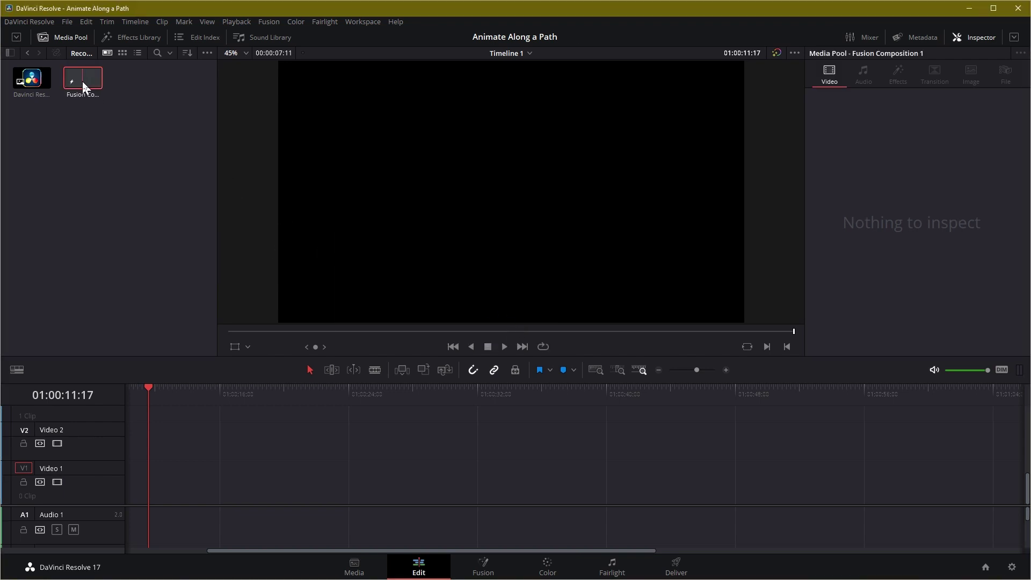
right_click(82, 80)
click(126, 105)
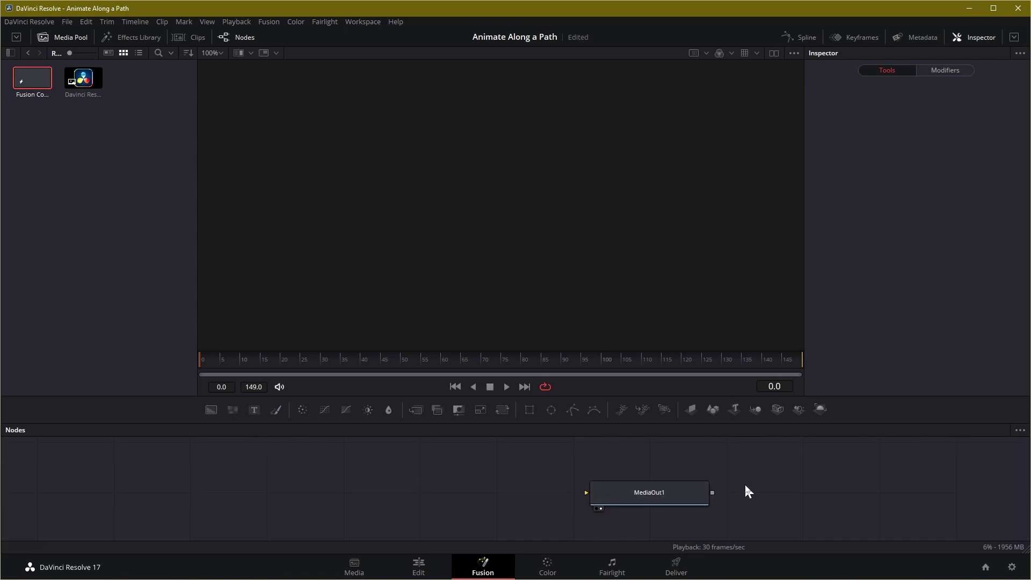
Add the DaVinci Resolve logo clip as MediaIn1 and connect it to MediaOut1.
mouse_move(83, 81)
mouse_down()
mouse_move(448, 513)
mouse_move(424, 497)
mouse_up()
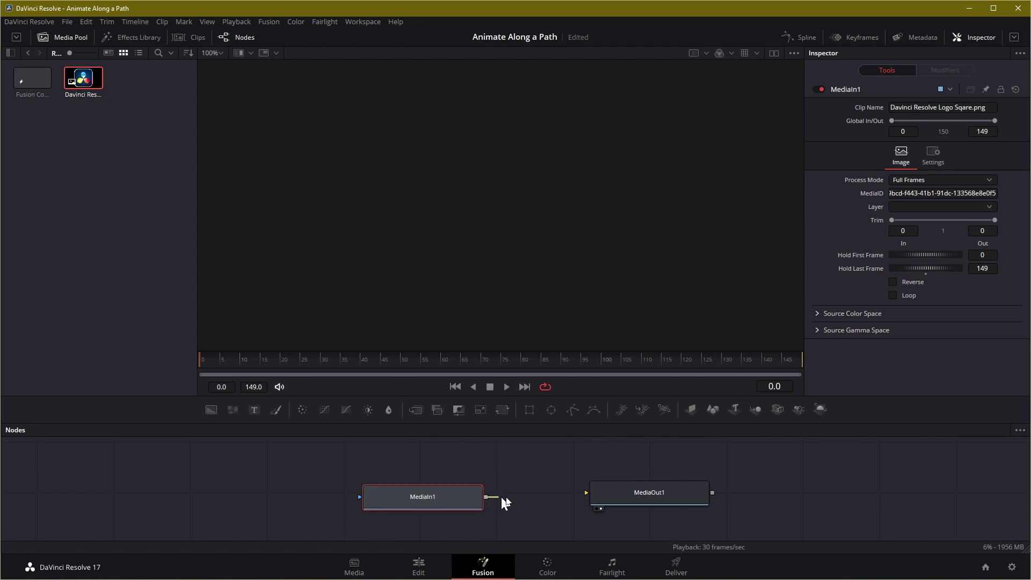
drag(486, 496, 599, 502)
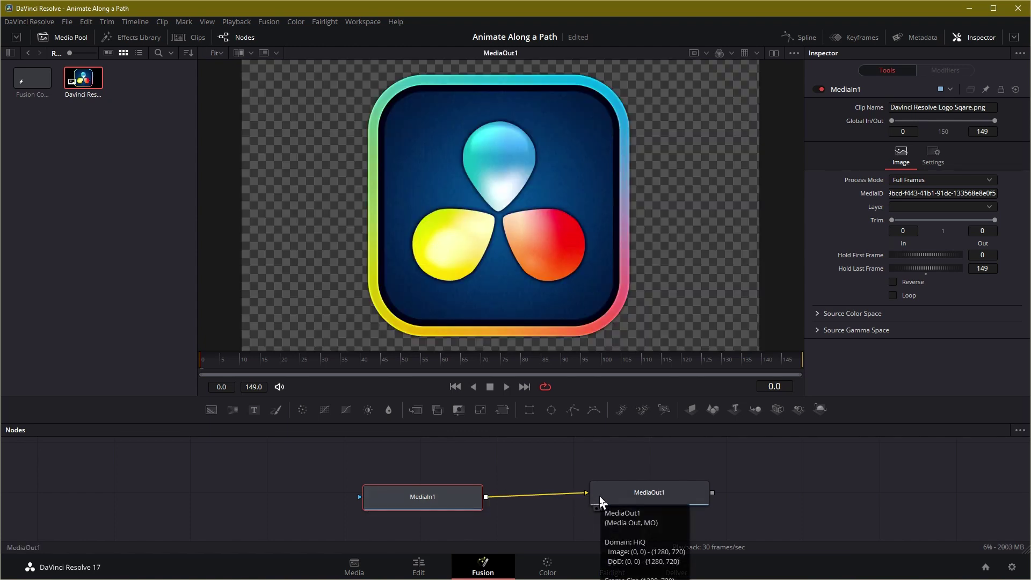
drag(415, 500, 361, 497)
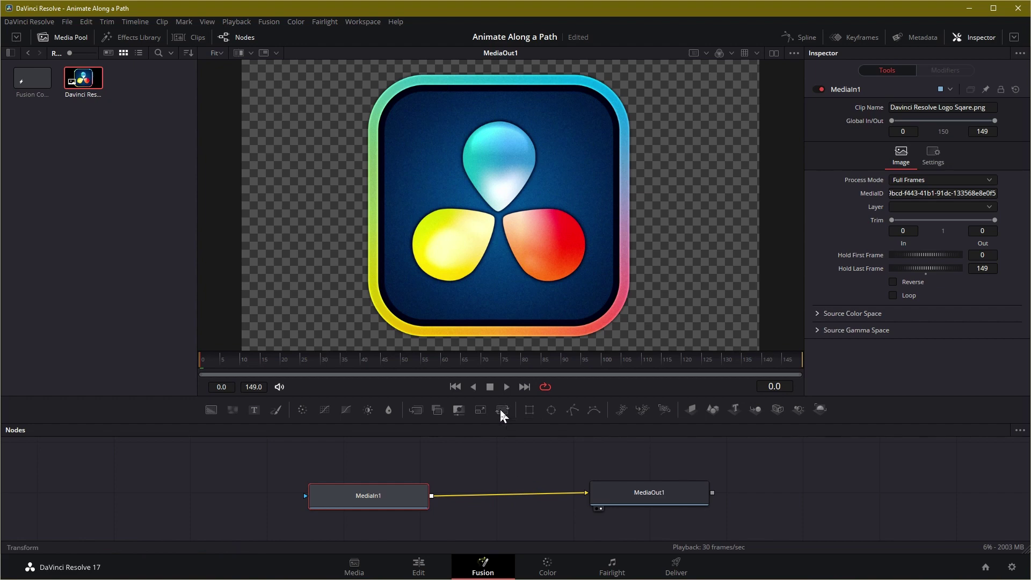
Insert Transform1 between MediaIn1 and MediaOut1 and set its Size to about 0.17.
mouse_move(500, 410)
mouse_down()
mouse_move(491, 492)
mouse_move(503, 494)
mouse_up()
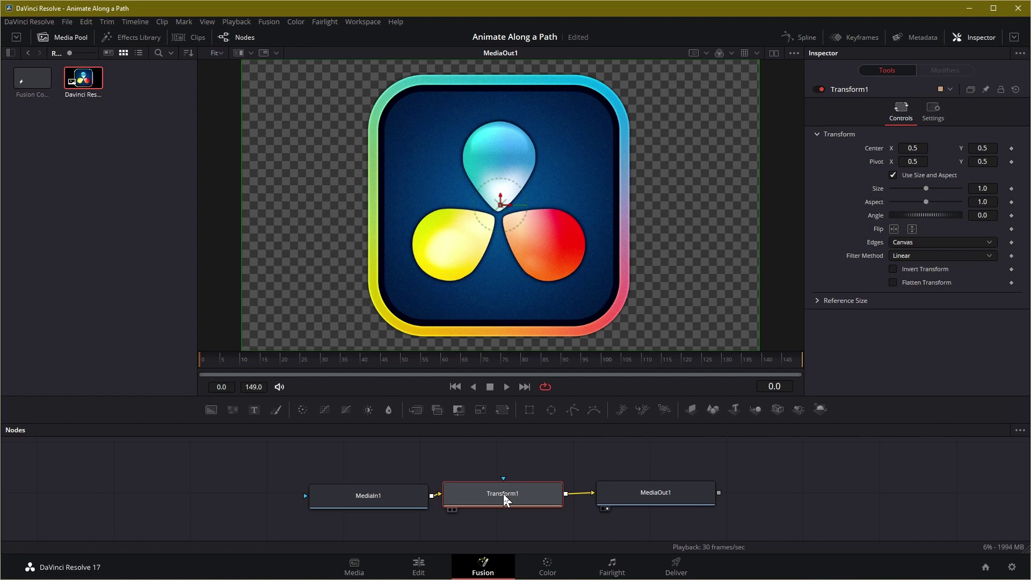
drag(396, 498, 359, 498)
drag(702, 494, 720, 494)
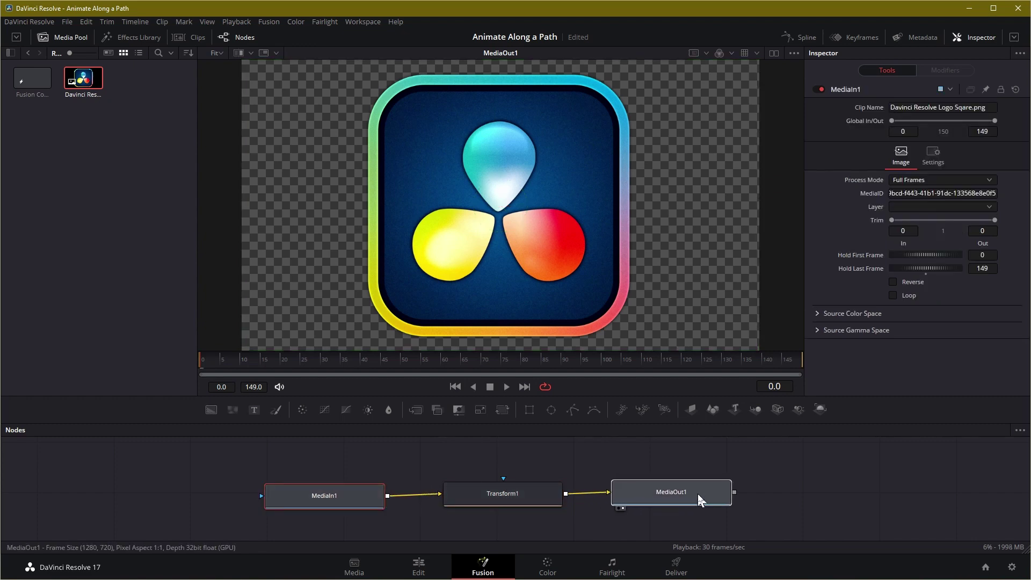
click(513, 501)
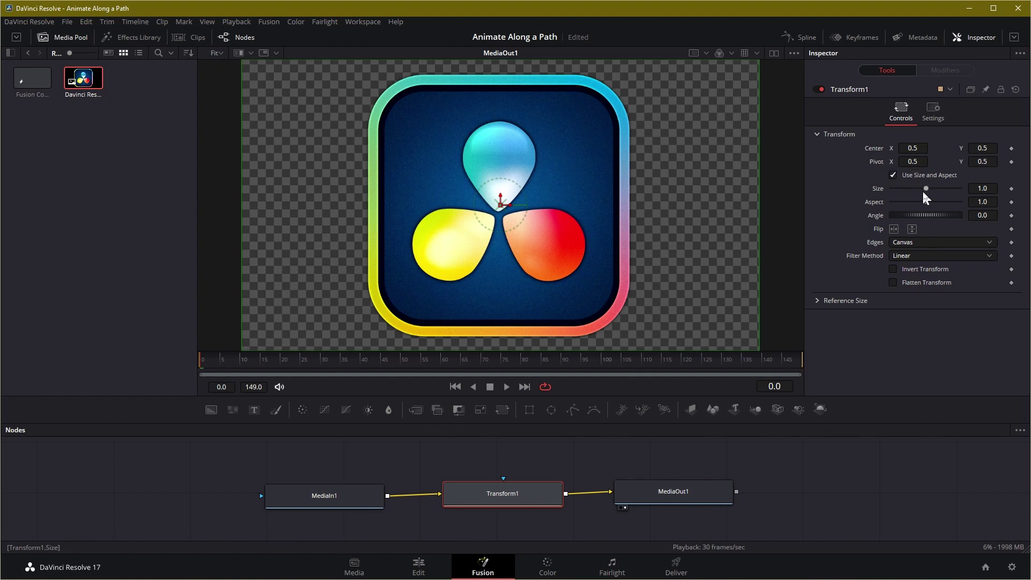
drag(925, 189, 896, 191)
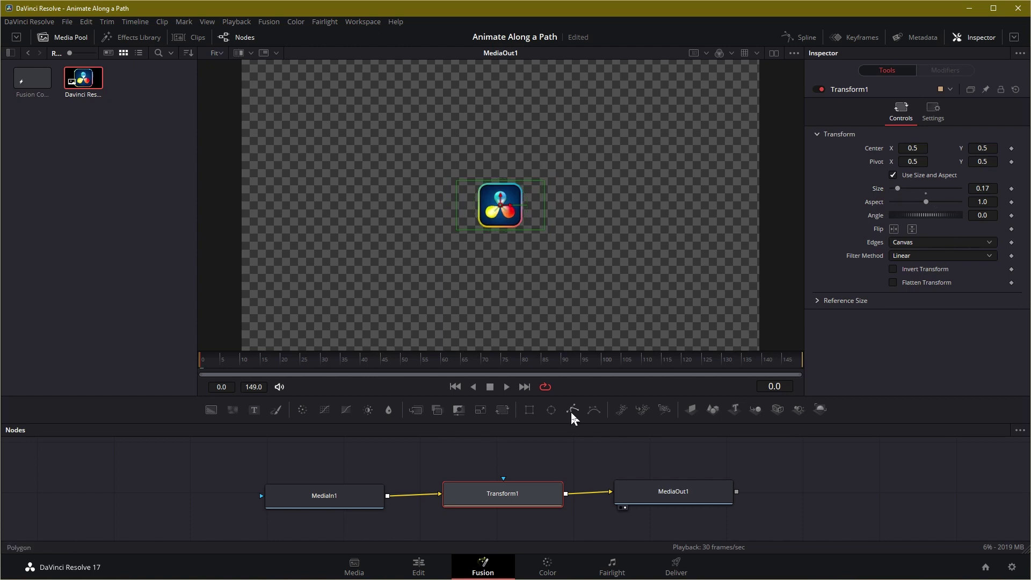
Add a Polygon node and start the path from the lower left toward the centre.
mouse_move(570, 411)
mouse_down()
mouse_move(845, 461)
mouse_move(839, 493)
mouse_up()
click(833, 490)
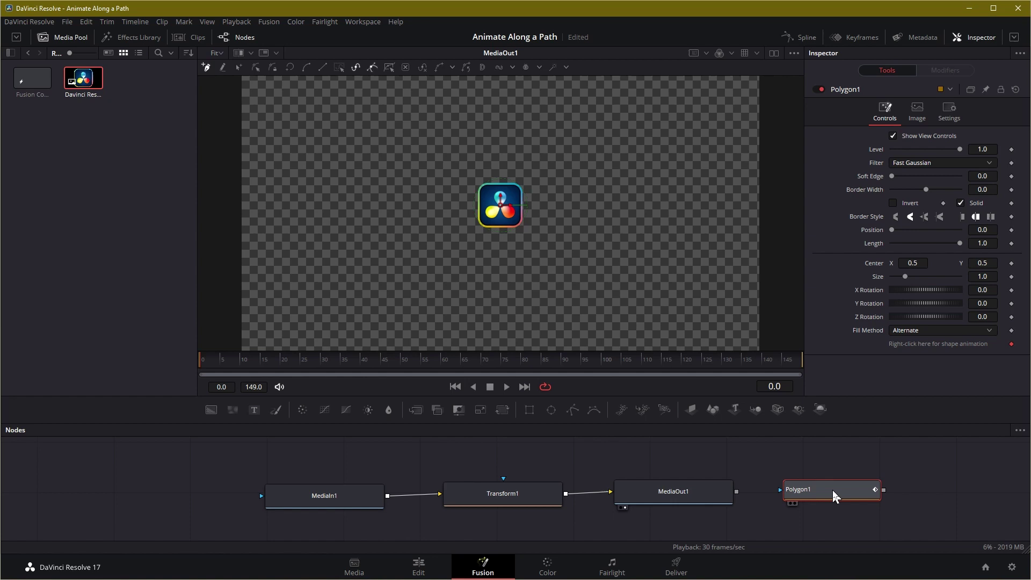
click(287, 309)
click(420, 298)
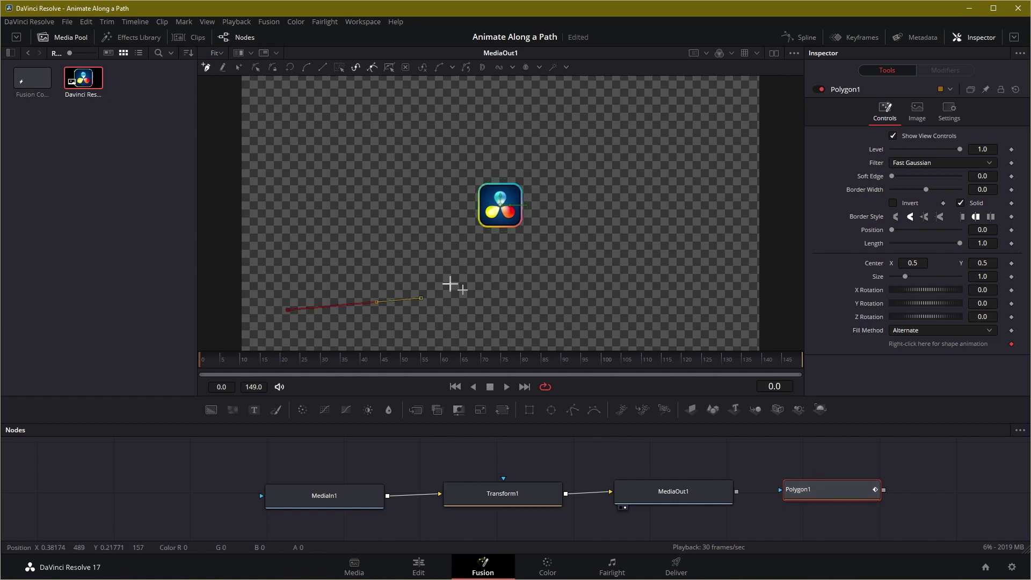
click(485, 275)
click(517, 263)
click(582, 250)
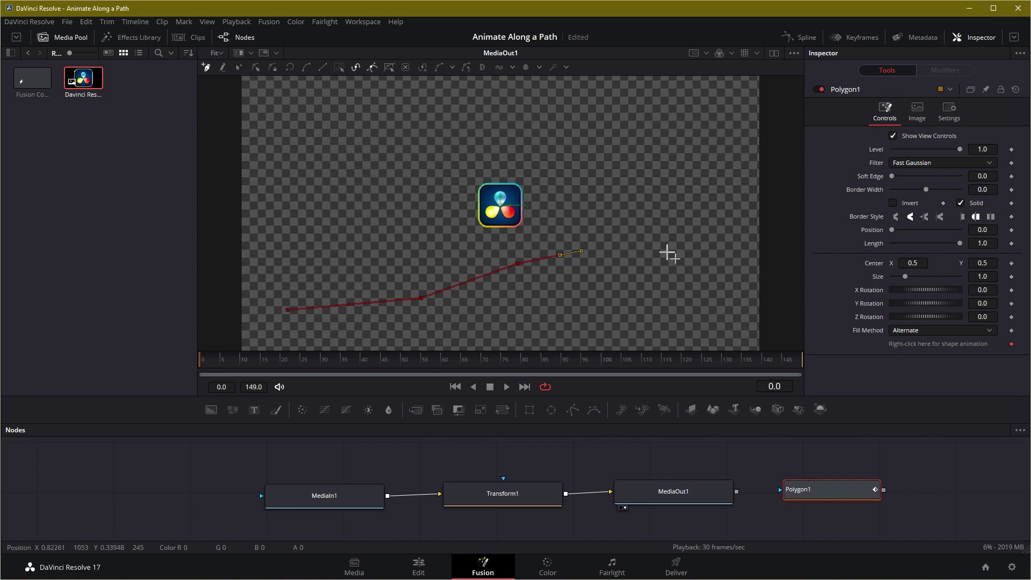
Extend the path up to the top right, then add points bending the middle and lower sections.
click(666, 250)
click(697, 220)
click(725, 181)
click(739, 163)
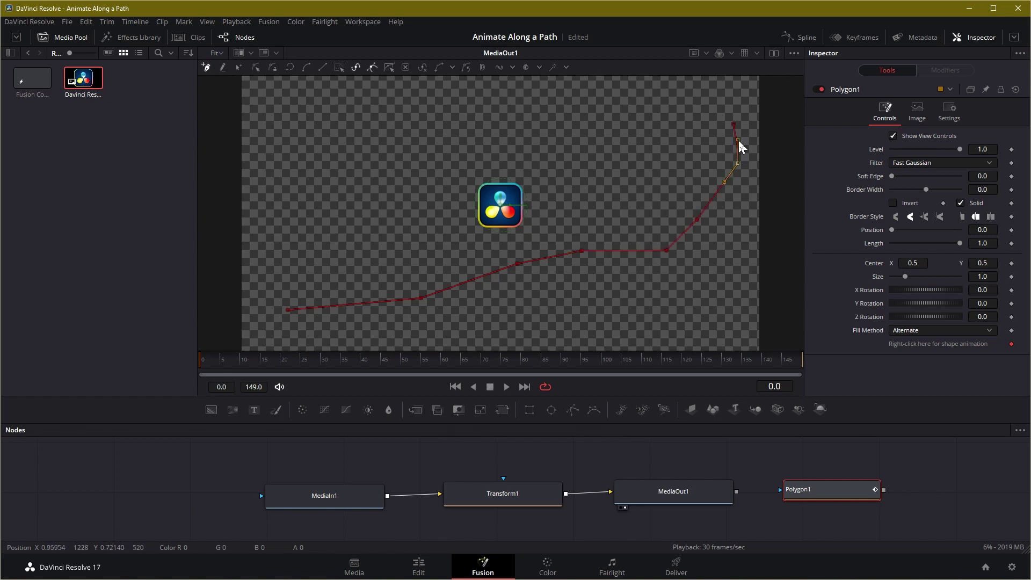
click(741, 140)
click(734, 124)
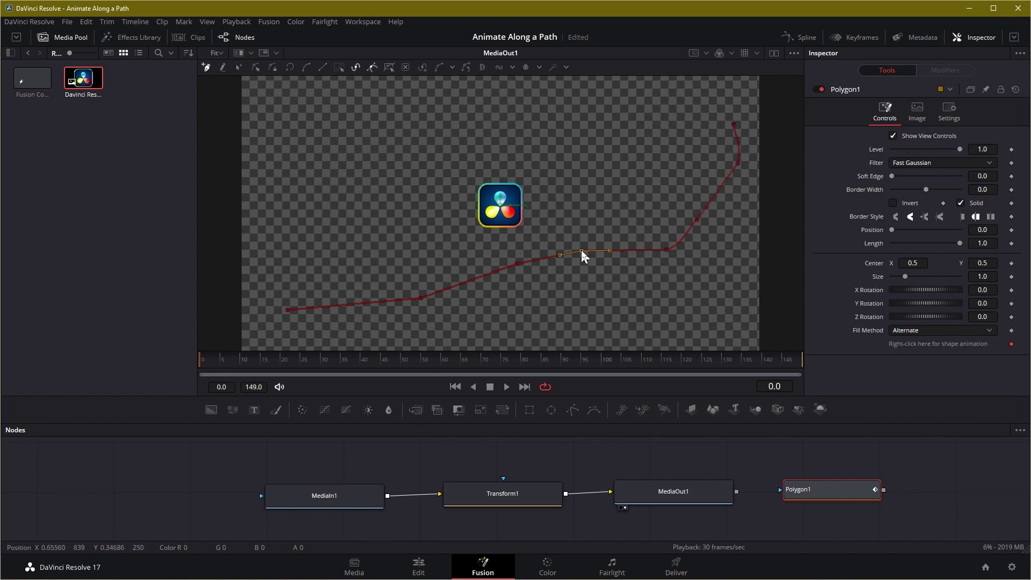
click(610, 246)
click(455, 292)
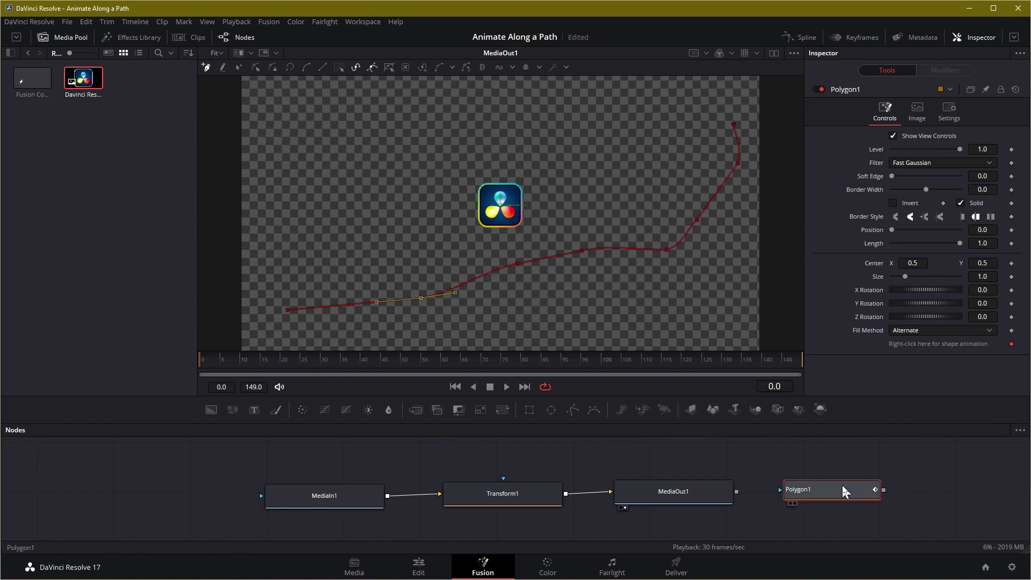
Animate Transform1's Center position with a path.
click(517, 494)
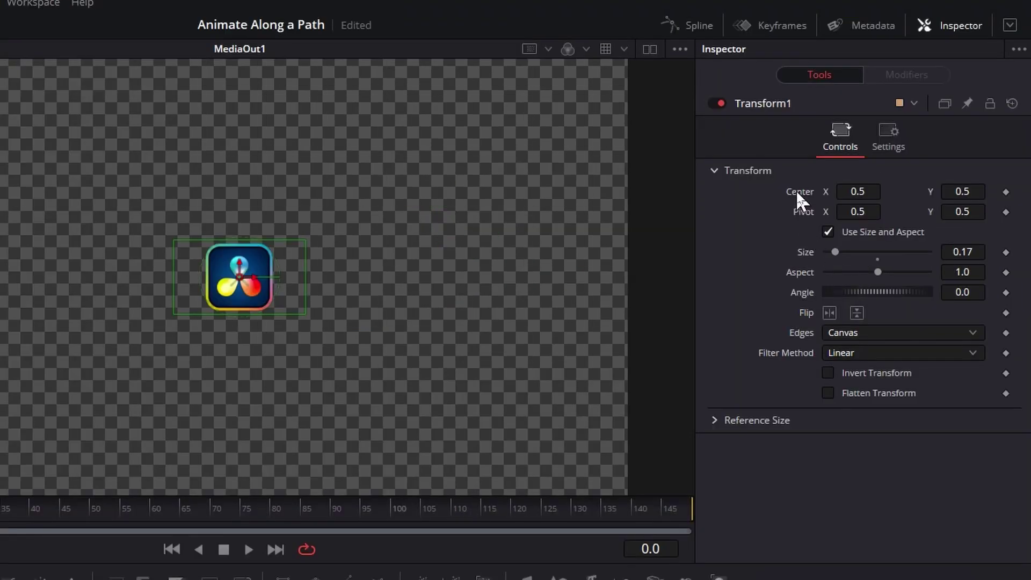
right_click(796, 190)
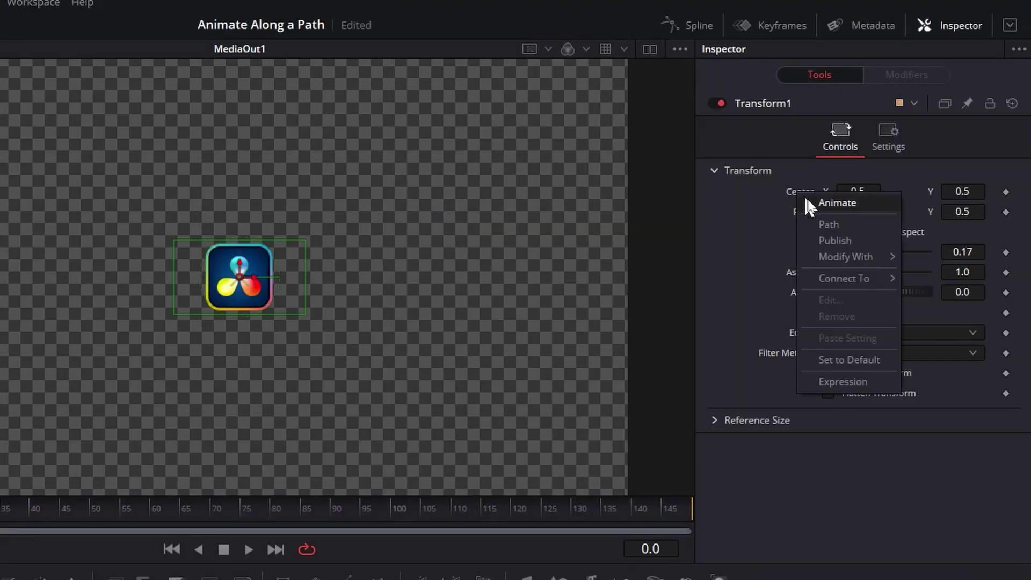
click(819, 202)
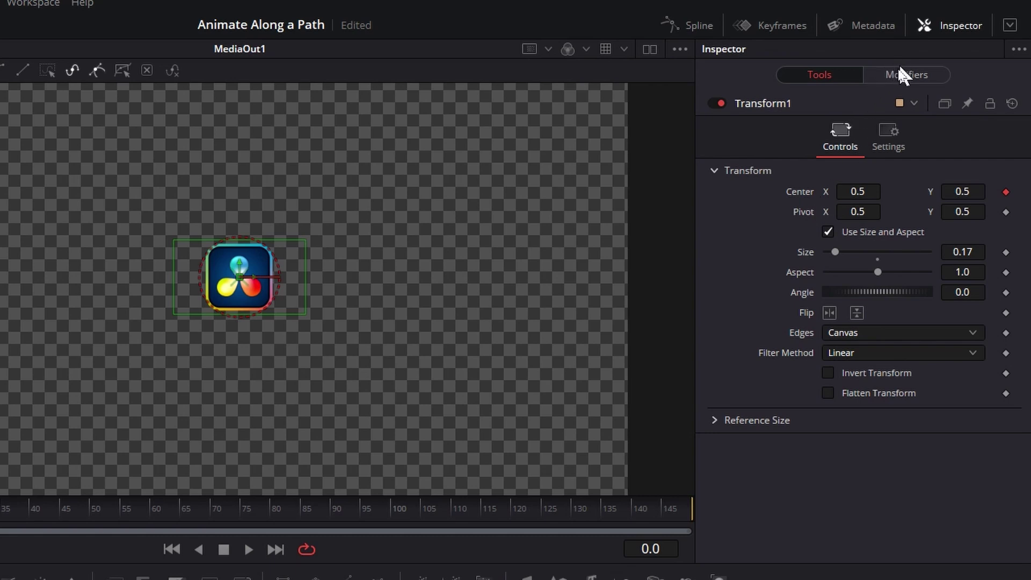
Link Path1 to the Polygon1 outline and delete its Displacement keyframe.
click(910, 74)
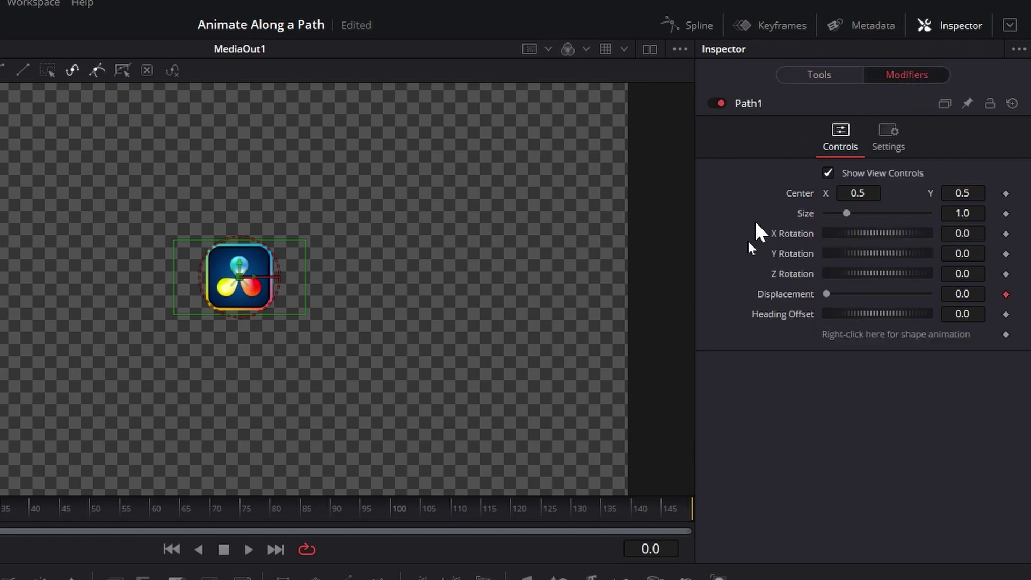
right_click(848, 338)
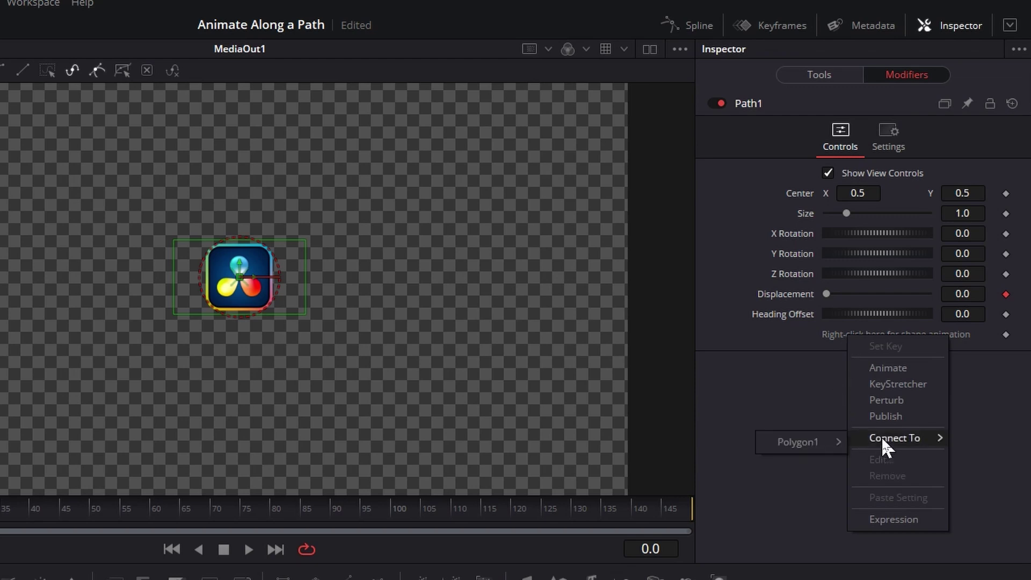
mouse_move(887, 445)
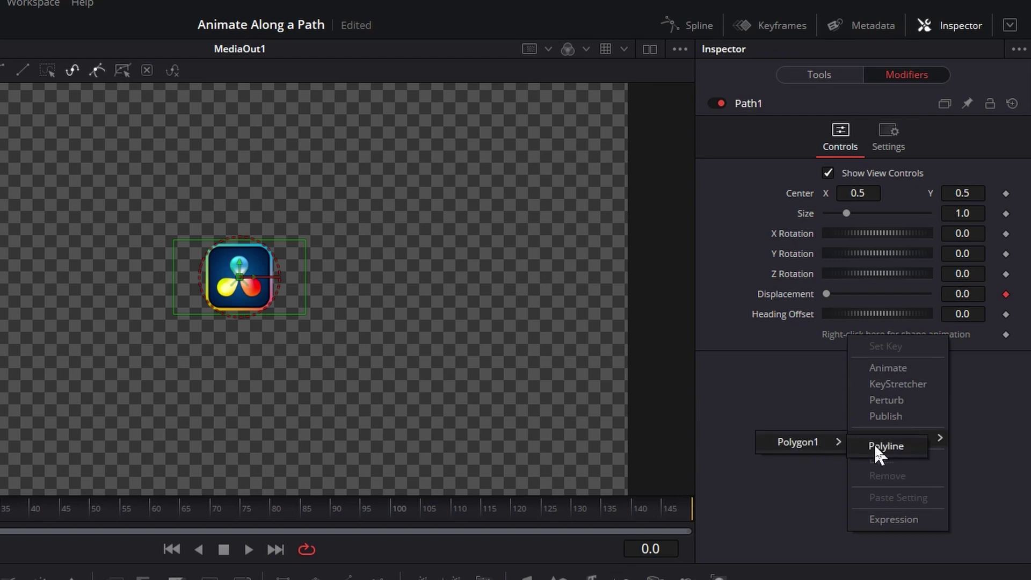
click(877, 448)
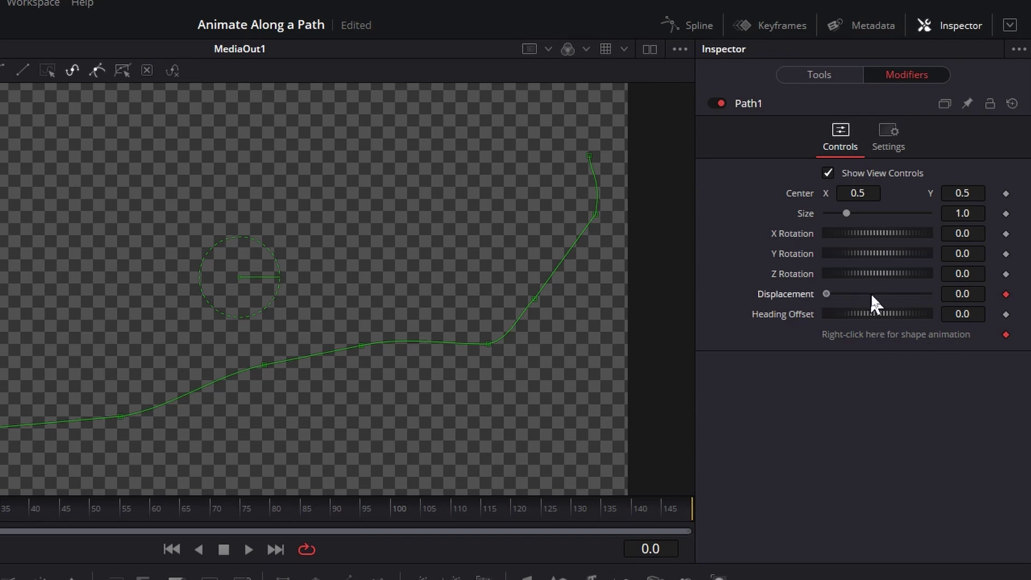
click(1005, 294)
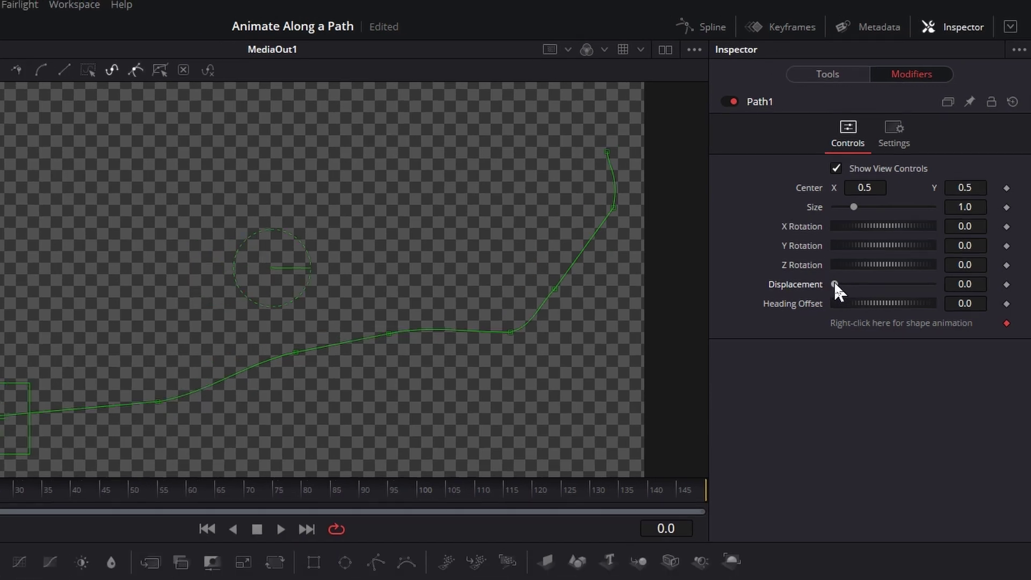
Scrub Path1 Displacement to move the logo to the path's end, and select the top endpoint.
drag(825, 294, 967, 216)
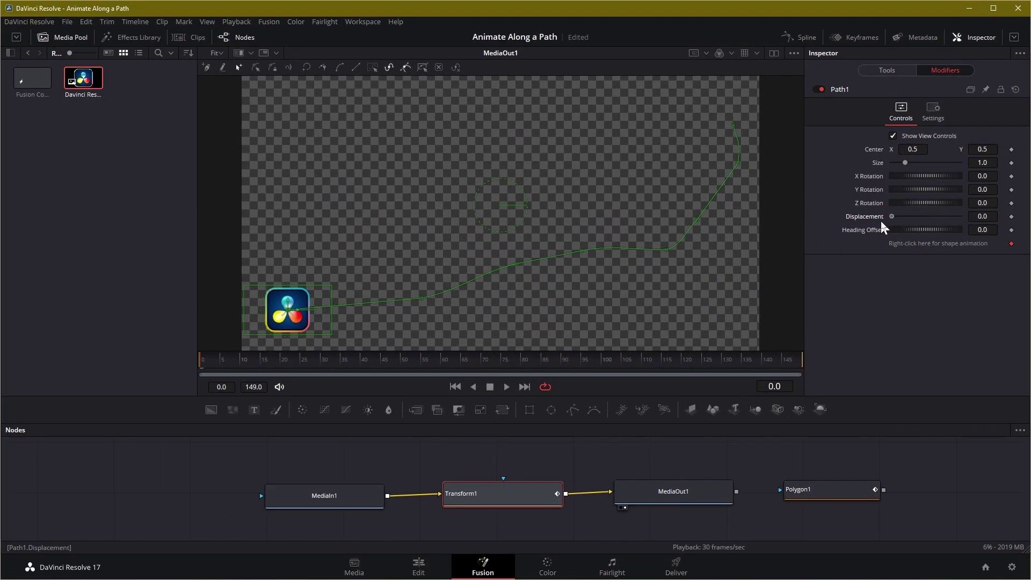
drag(892, 217, 972, 217)
click(735, 125)
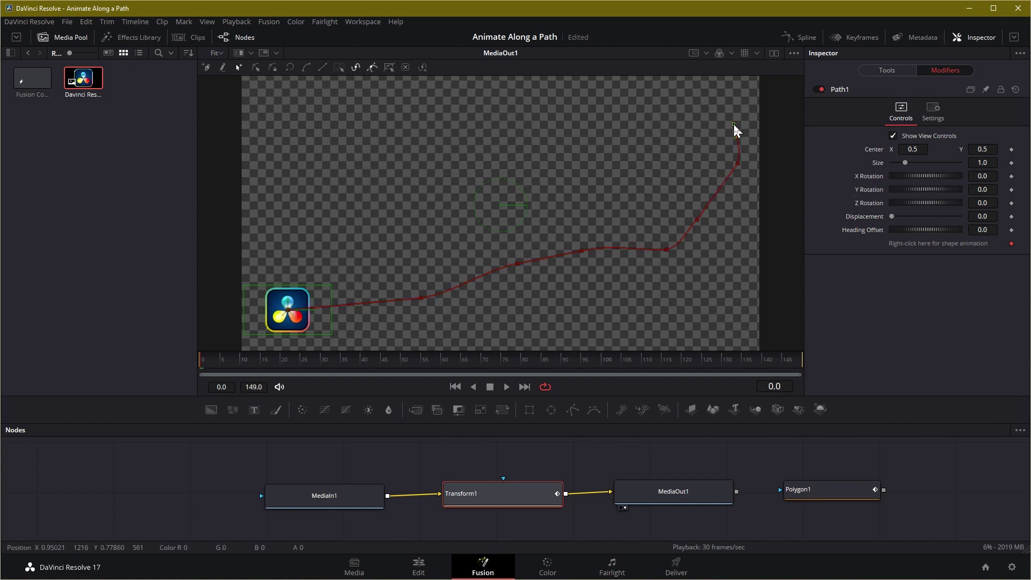
Nudge the path's top endpoint upward, return Displacement to 0, and save the project.
drag(734, 124, 732, 119)
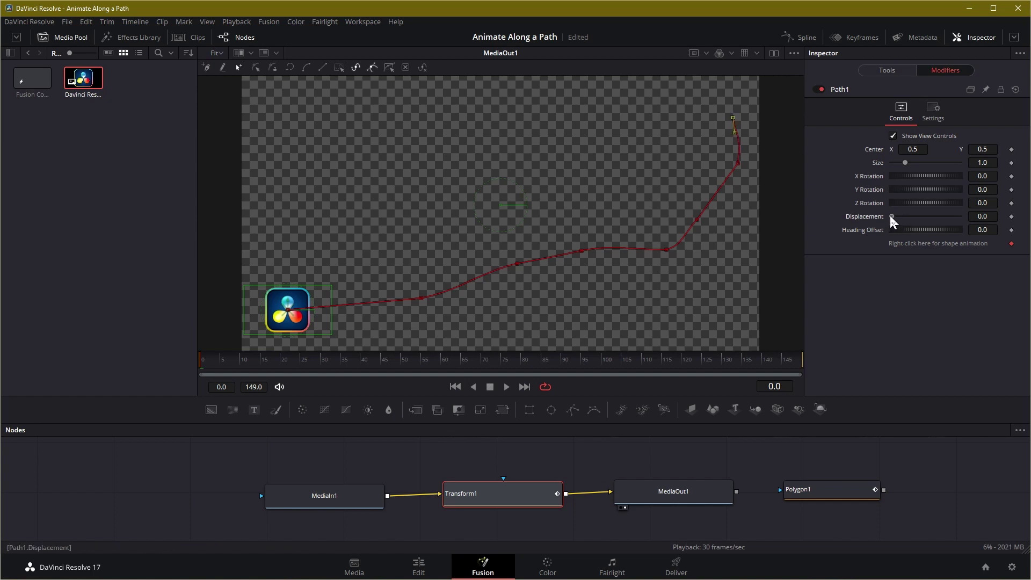
mouse_move(890, 216)
mouse_down()
mouse_move(963, 218)
mouse_move(857, 216)
mouse_up()
key(ctrl+s)
Keyframe Displacement at 0 on frame 0 and 1.0 on frame 149, then play.
click(1012, 216)
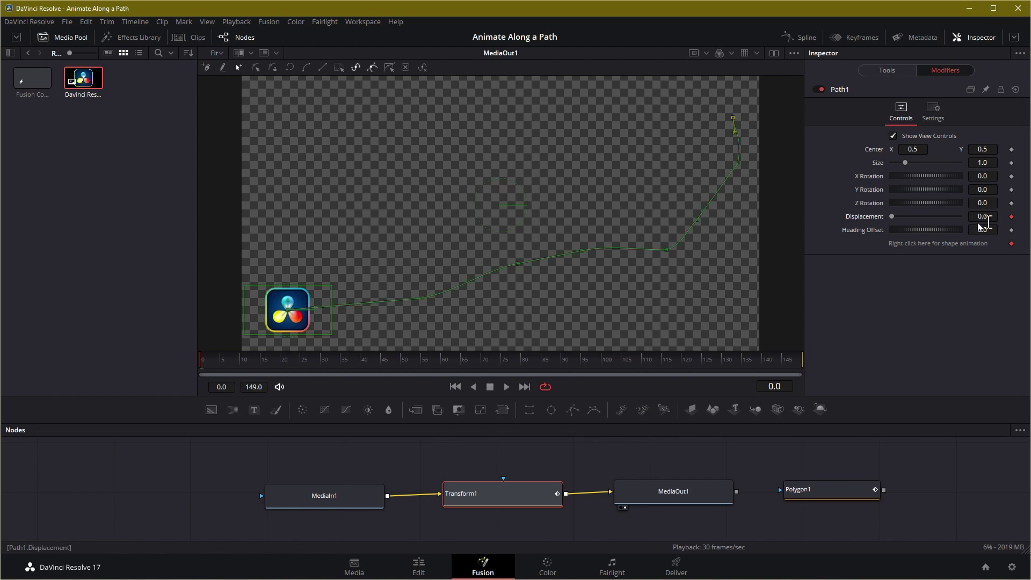
click(803, 362)
drag(890, 215, 987, 217)
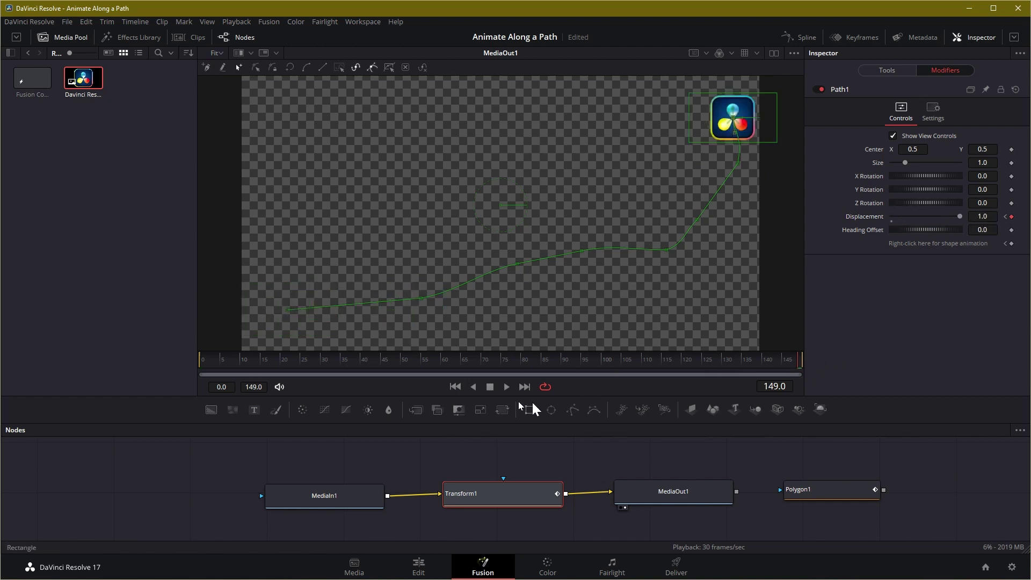
click(506, 387)
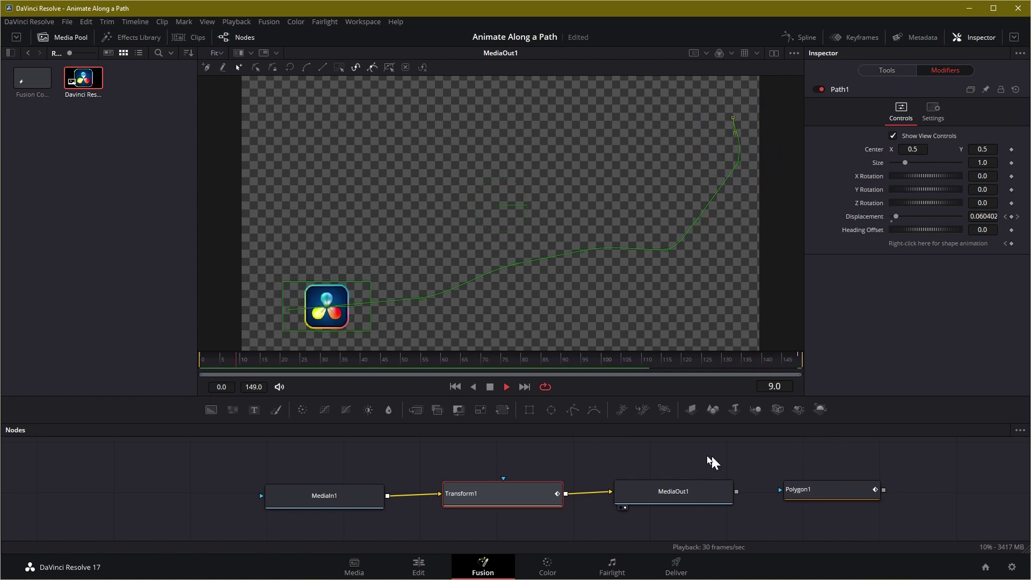
Stop playback, reset Transform1's Center to default, and keyframe it at frame 0.
click(489, 387)
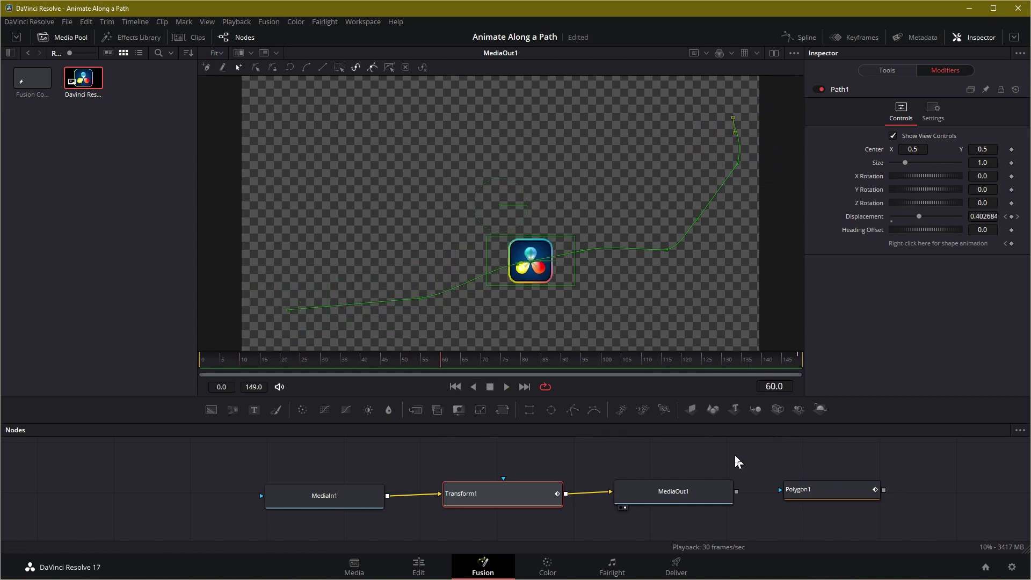
click(888, 71)
right_click(873, 150)
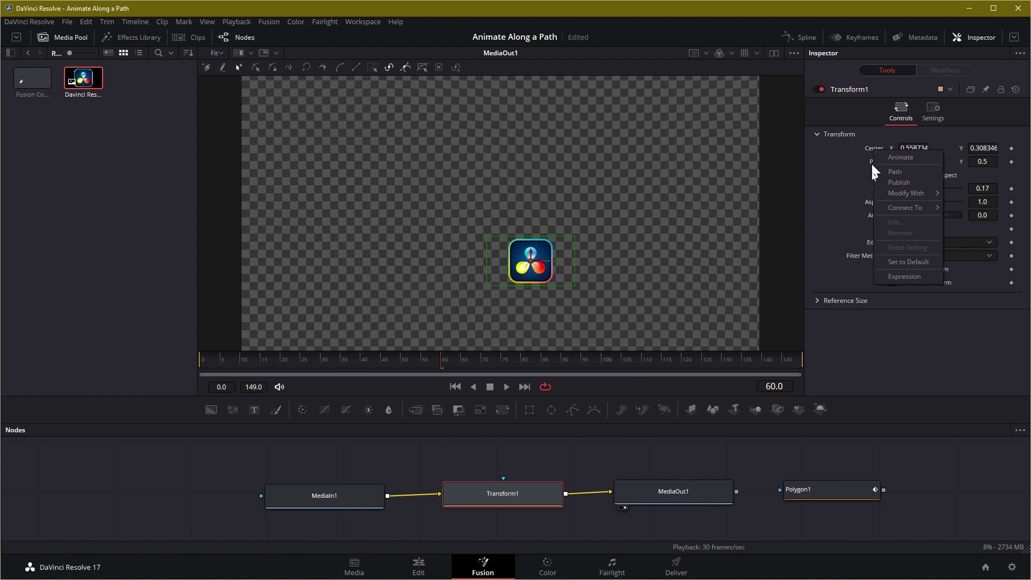
click(891, 262)
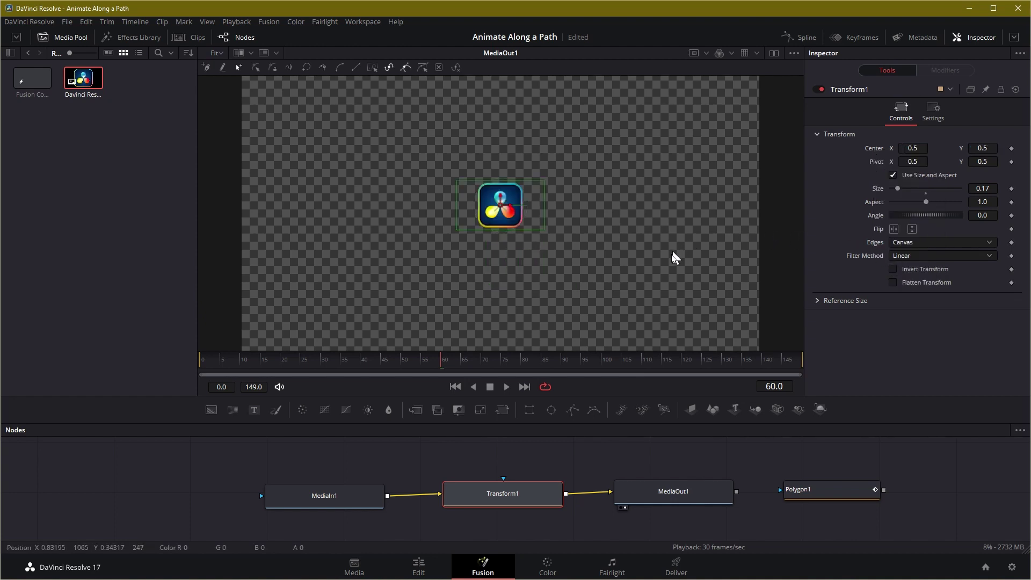
key(Home)
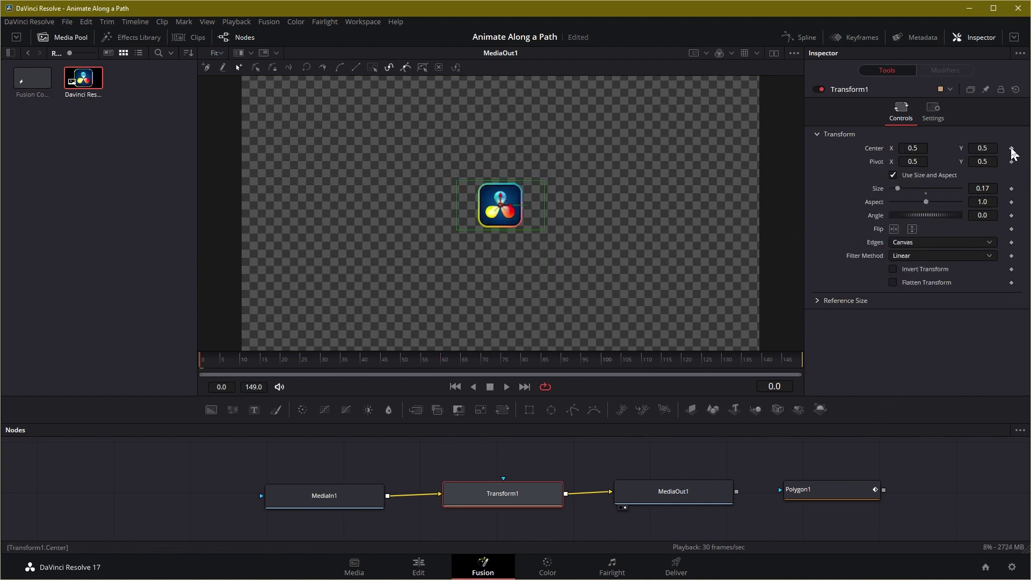
click(1011, 149)
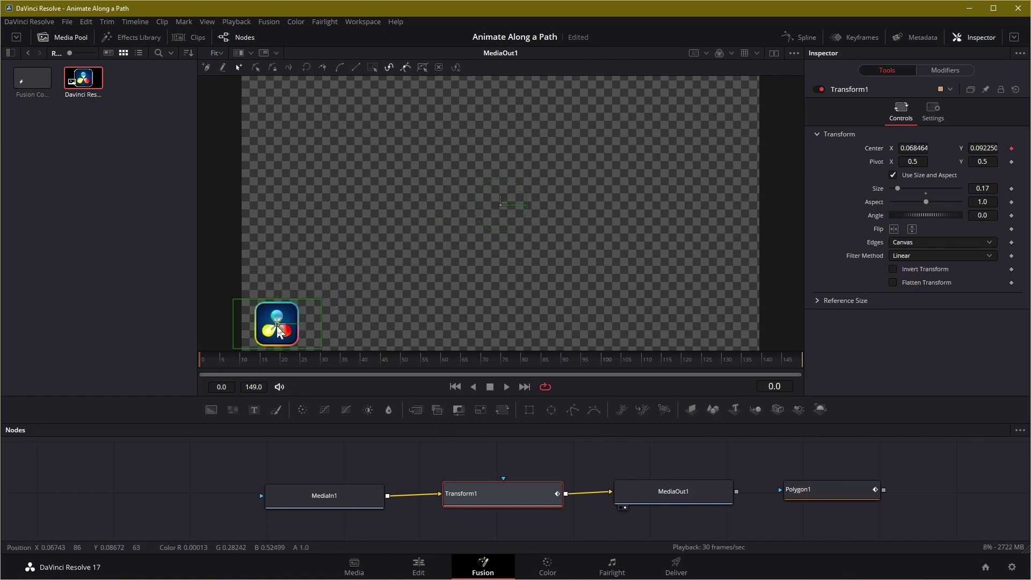
Place the logo bottom-left at frame 0 and top-right at frame 149.
click(792, 360)
drag(792, 360, 802, 360)
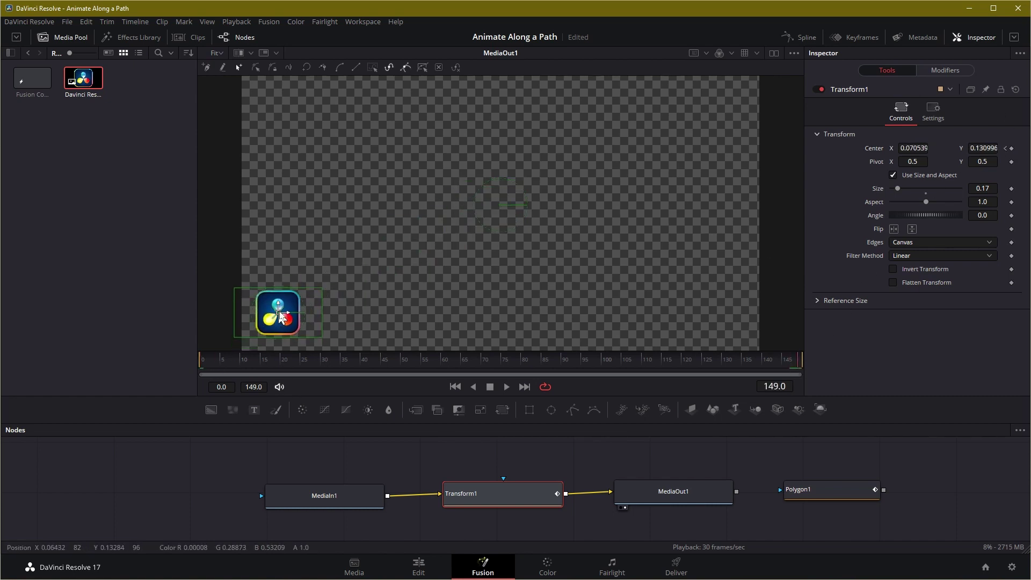
drag(277, 312, 660, 125)
Drag out extra points to bend the motion path into a smooth S-curve.
drag(363, 270, 383, 309)
drag(499, 222, 536, 277)
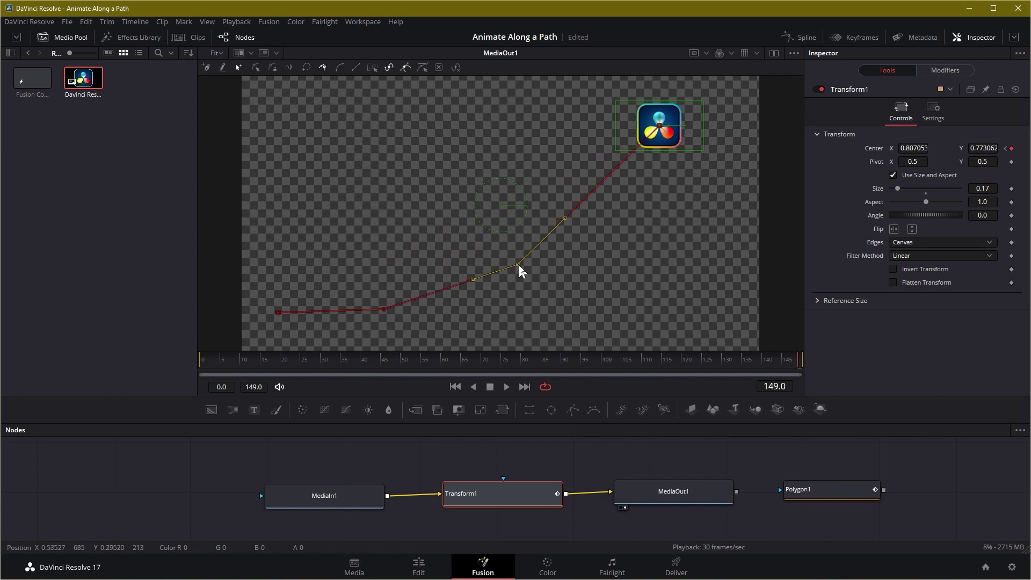
drag(613, 178, 660, 231)
drag(465, 291, 448, 278)
drag(597, 254, 621, 288)
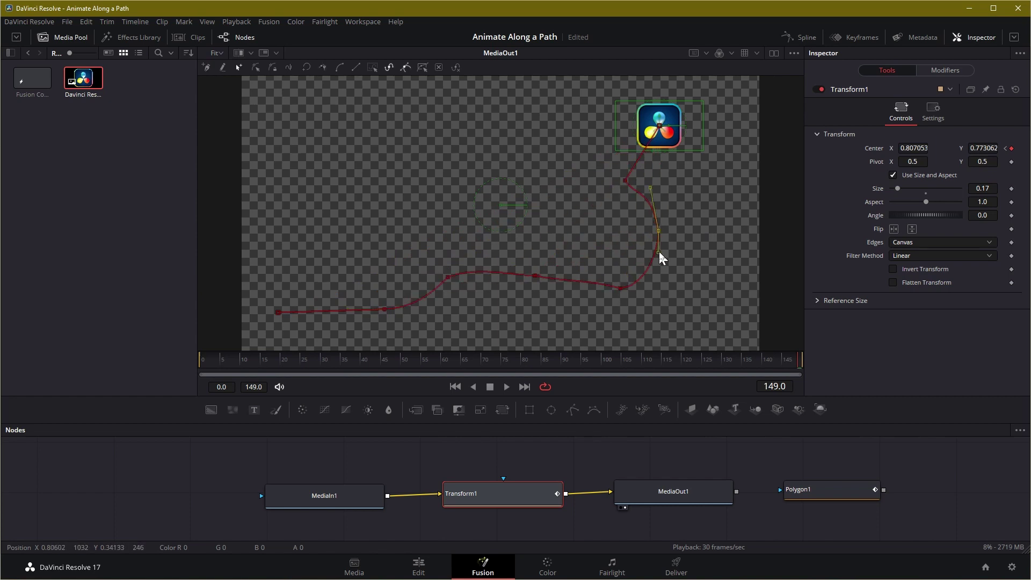
mouse_move(625, 181)
mouse_down()
mouse_move(637, 161)
mouse_move(621, 160)
mouse_up()
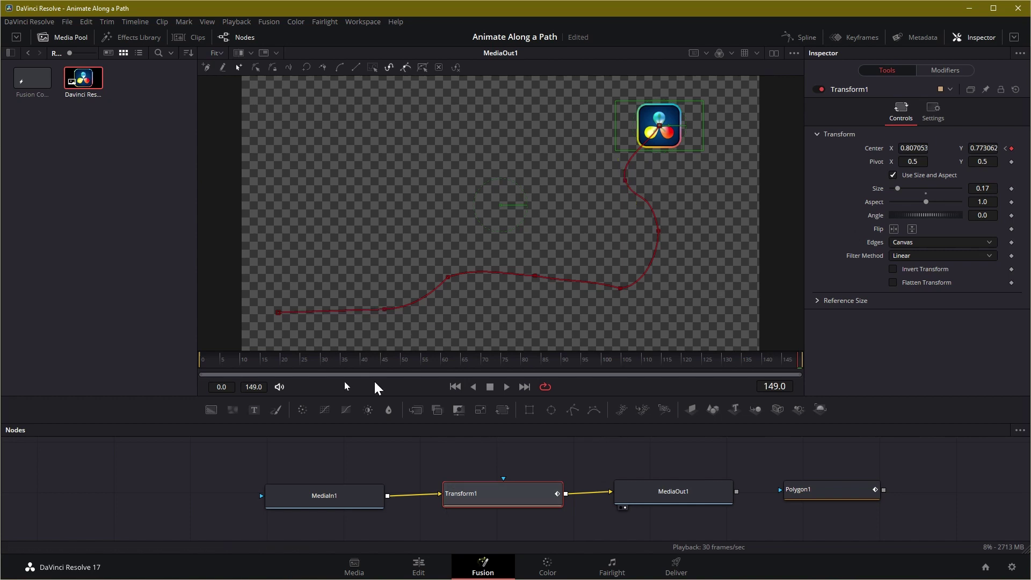
Play the finished animation of the logo following the S-shaped path.
click(506, 386)
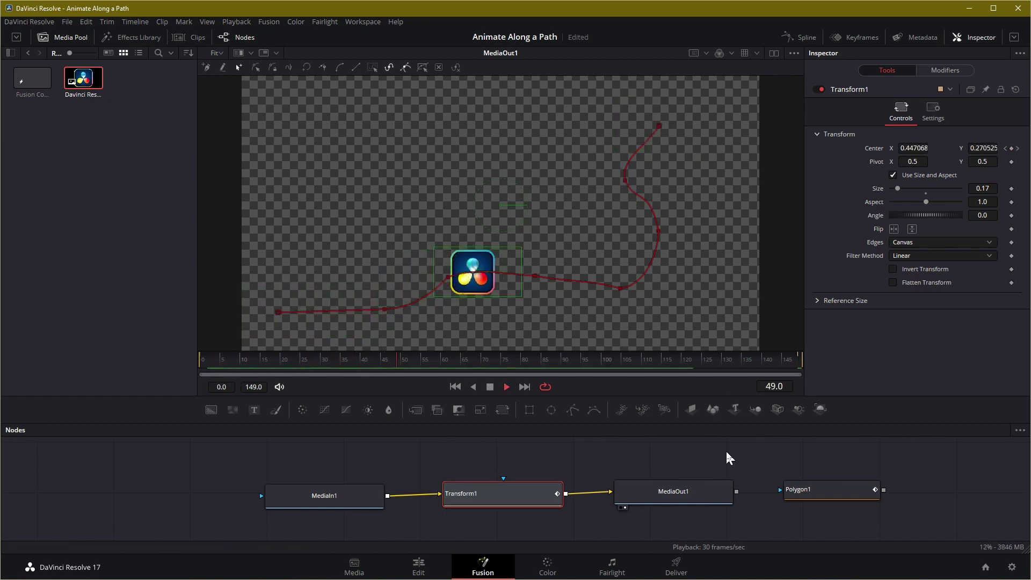